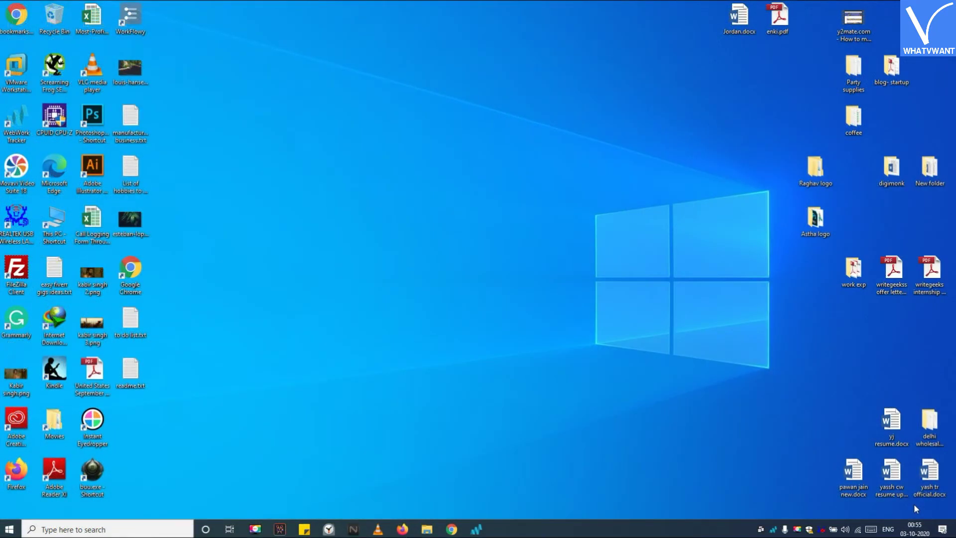
- Launch Firefox and open the full browsing history through Library > History
{"action": "left_click", "coordinate": [403, 529]}
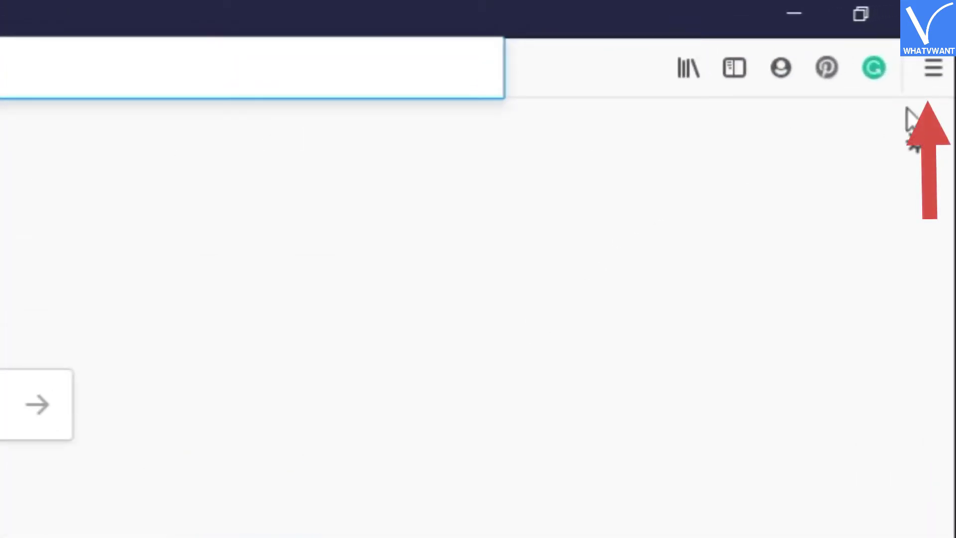
{"action": "left_click", "coordinate": [933, 75]}
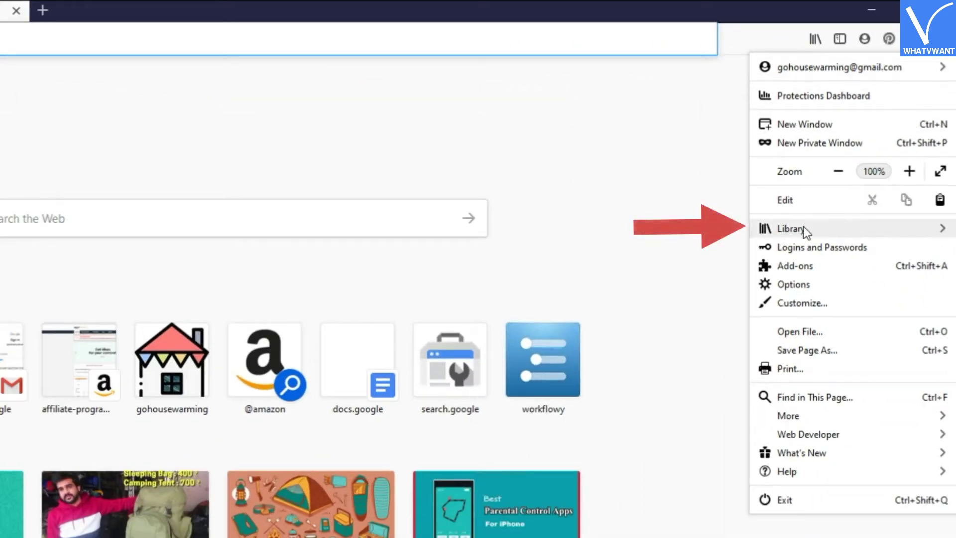
{"action": "left_click", "coordinate": [833, 228]}
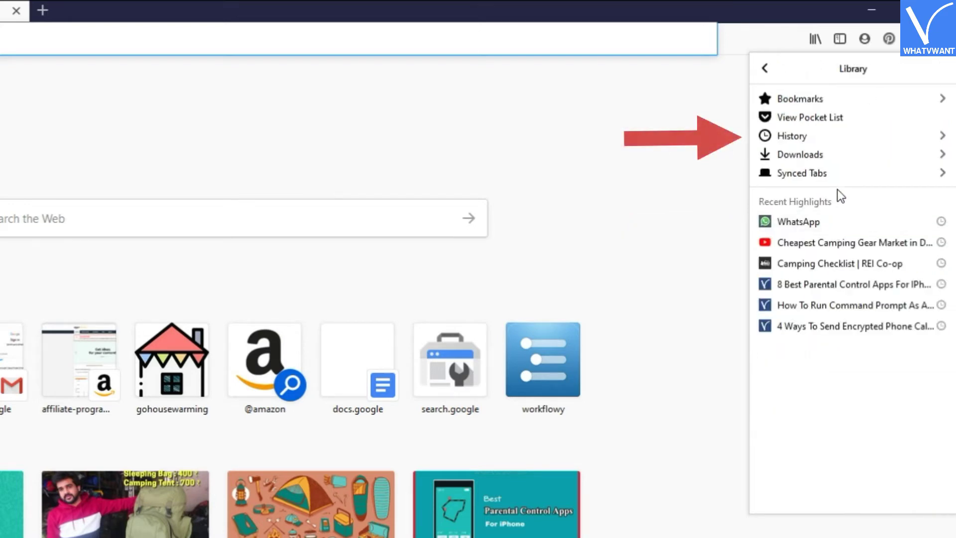
{"action": "left_click", "coordinate": [841, 143]}
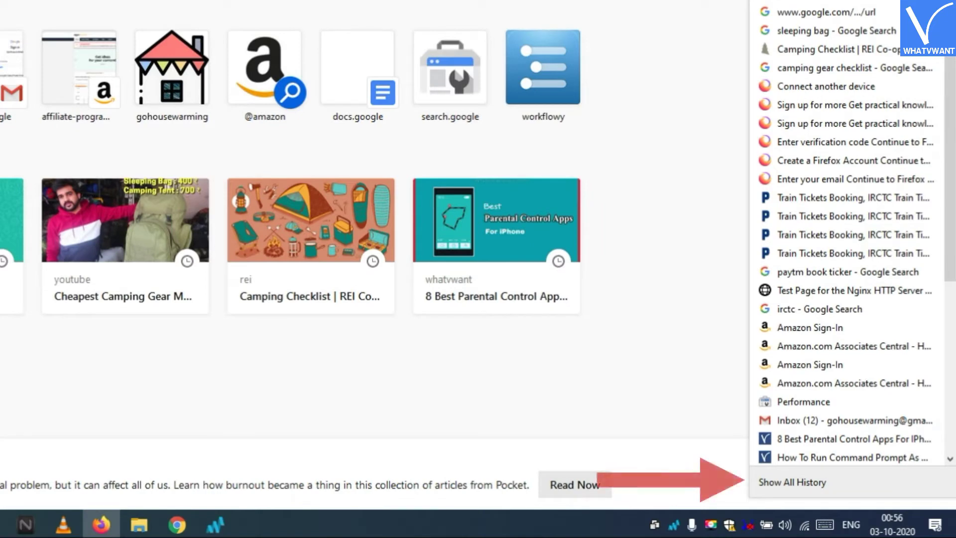
{"action": "left_click", "coordinate": [781, 482]}
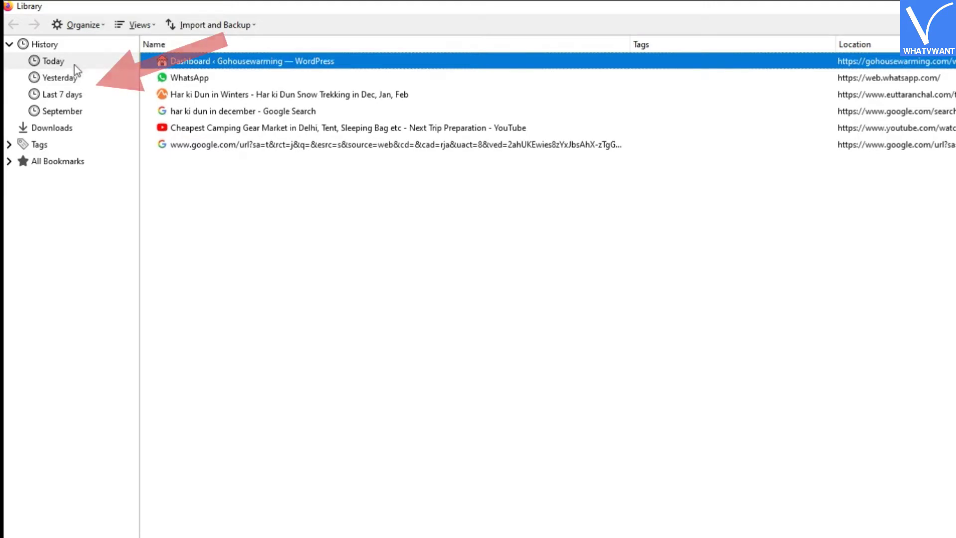
- Browse the Today, Yesterday, Last 7 days and September history periods
{"action": "left_click", "coordinate": [74, 65]}
{"action": "left_click", "coordinate": [70, 78]}
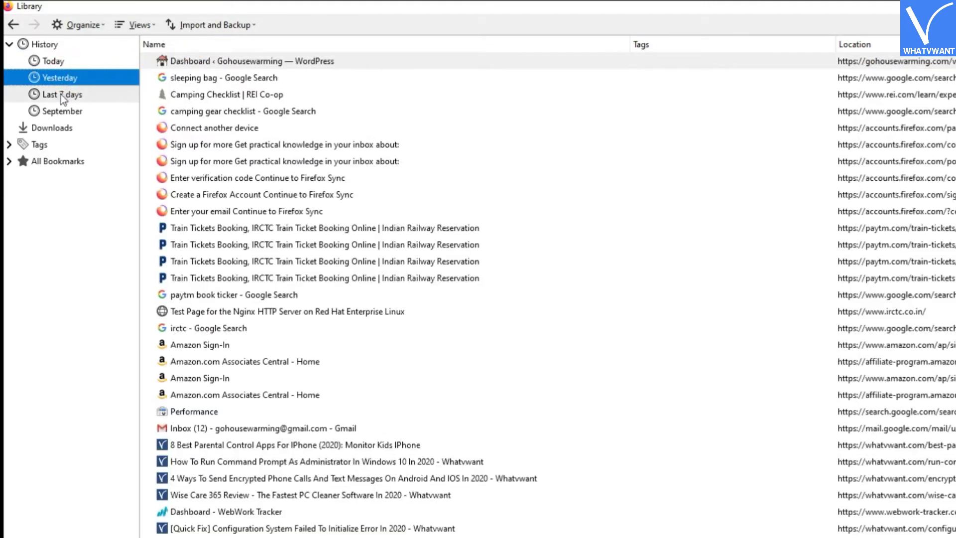
{"action": "left_click", "coordinate": [65, 94]}
{"action": "left_click", "coordinate": [67, 116]}
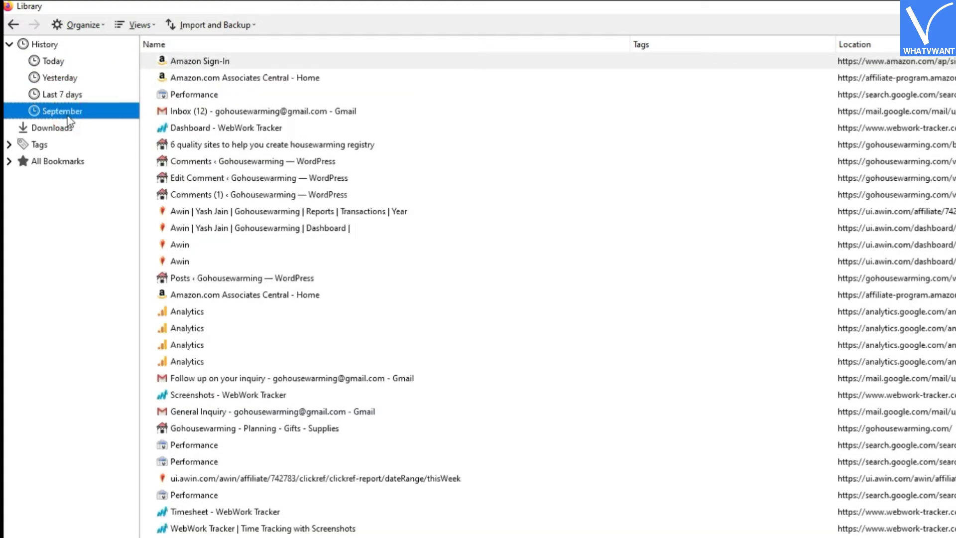
- Select every September history entry using Organize > Select All
{"action": "left_click", "coordinate": [408, 61]}
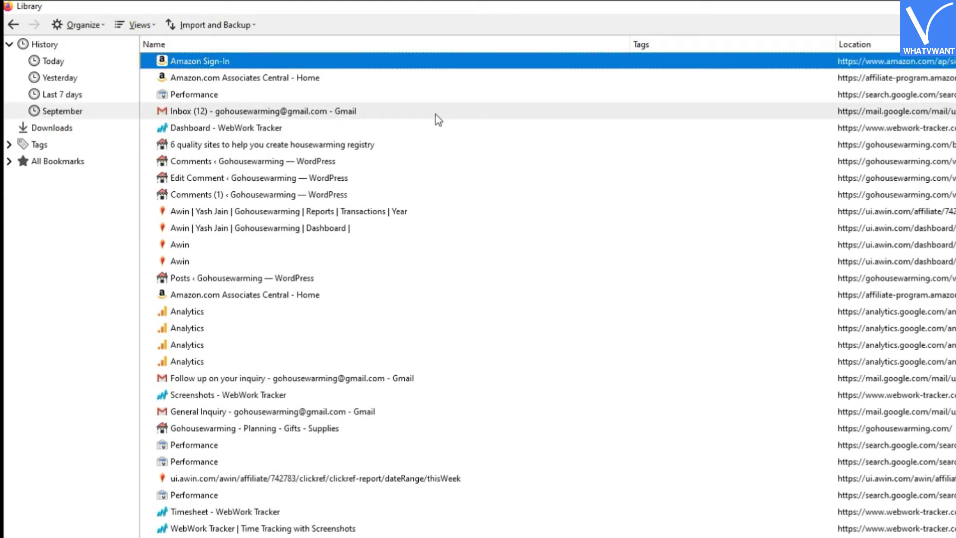
{"action": "key", "text": "ctrl+a"}
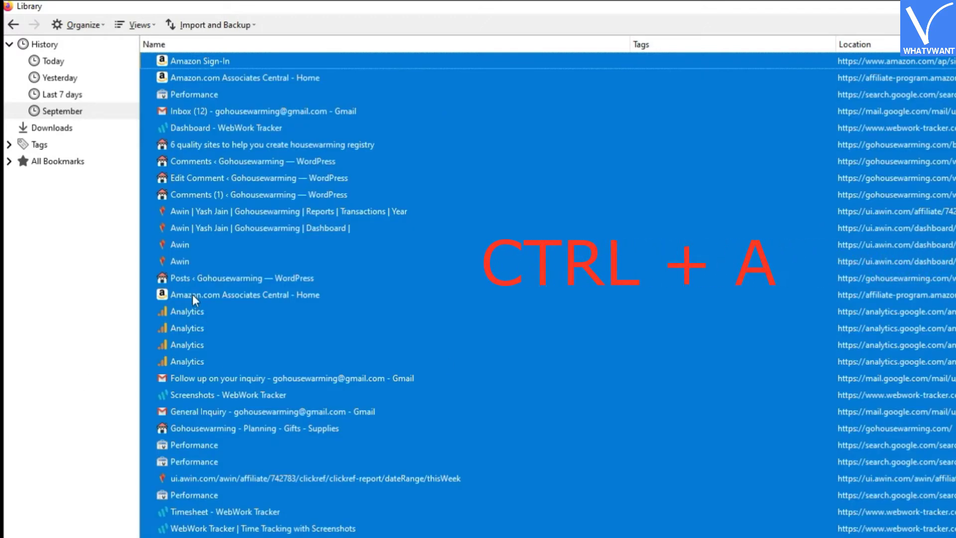
{"action": "left_click", "coordinate": [465, 110]}
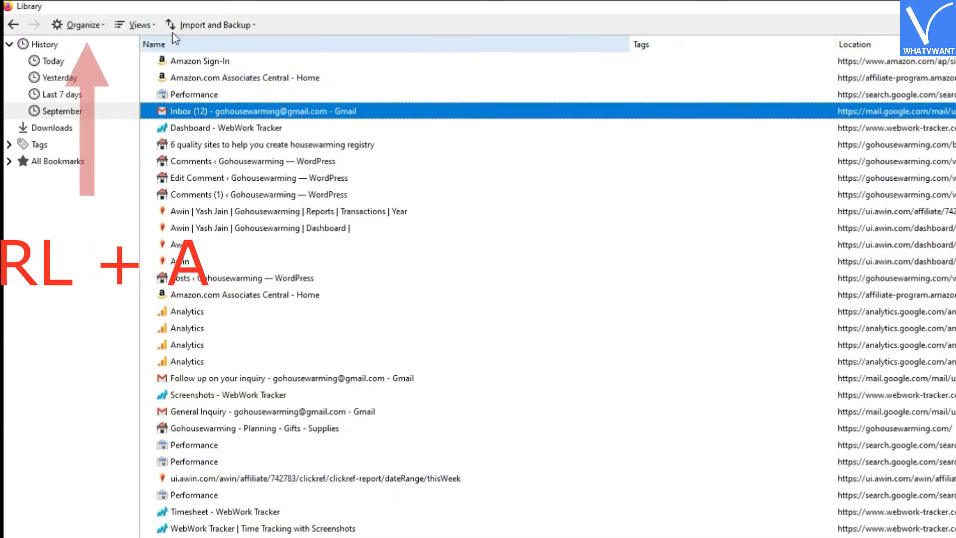
{"action": "left_click", "coordinate": [102, 27]}
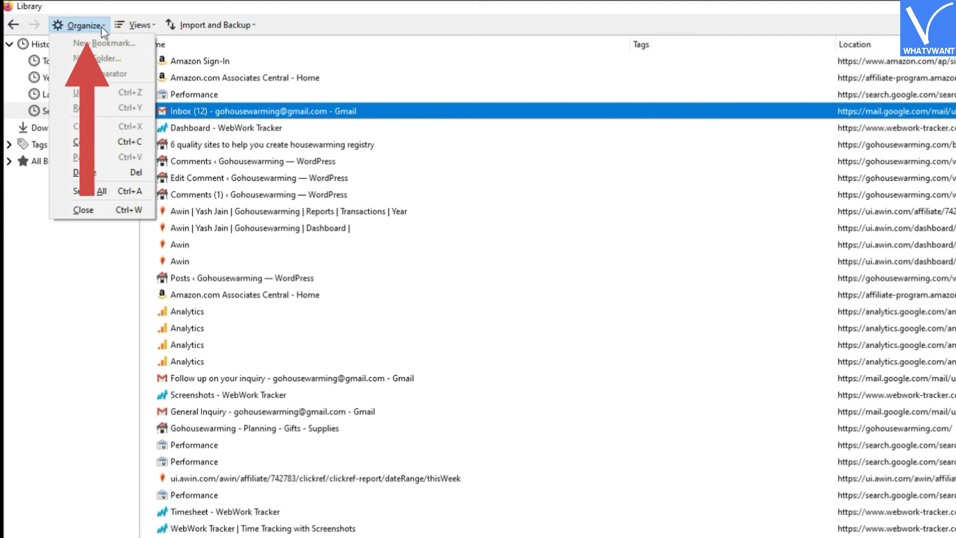
{"action": "left_click", "coordinate": [109, 187]}
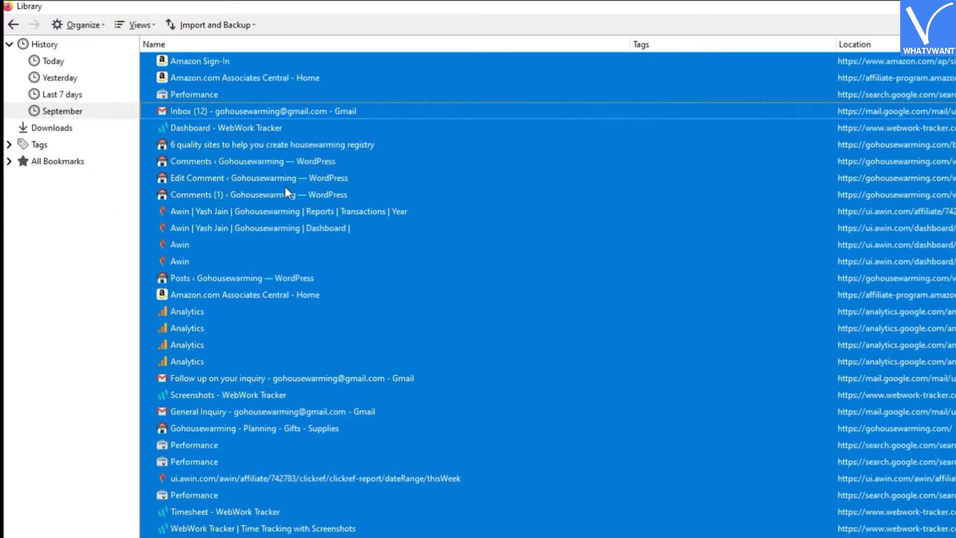
- Delete all the selected September history pages
{"action": "right_click", "coordinate": [513, 177]}
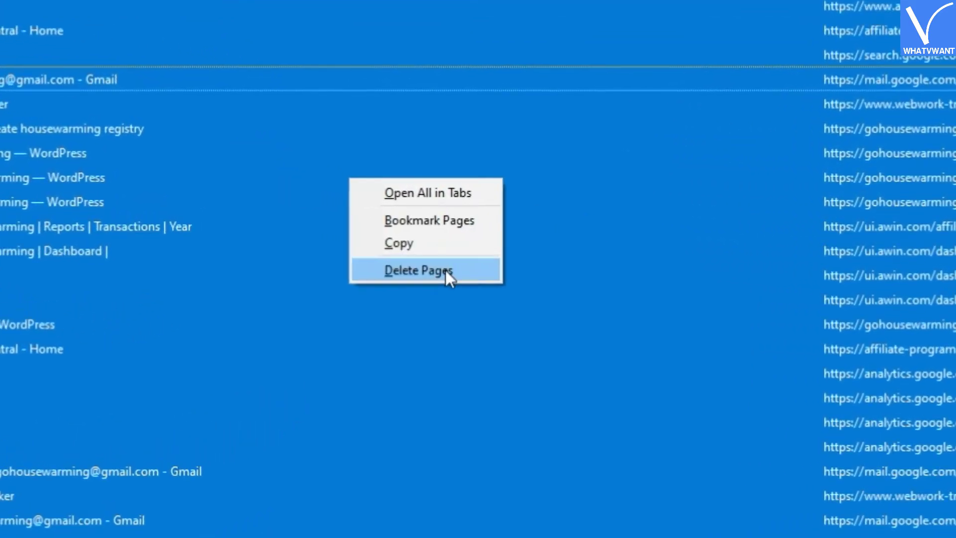
{"action": "left_click", "coordinate": [445, 270]}
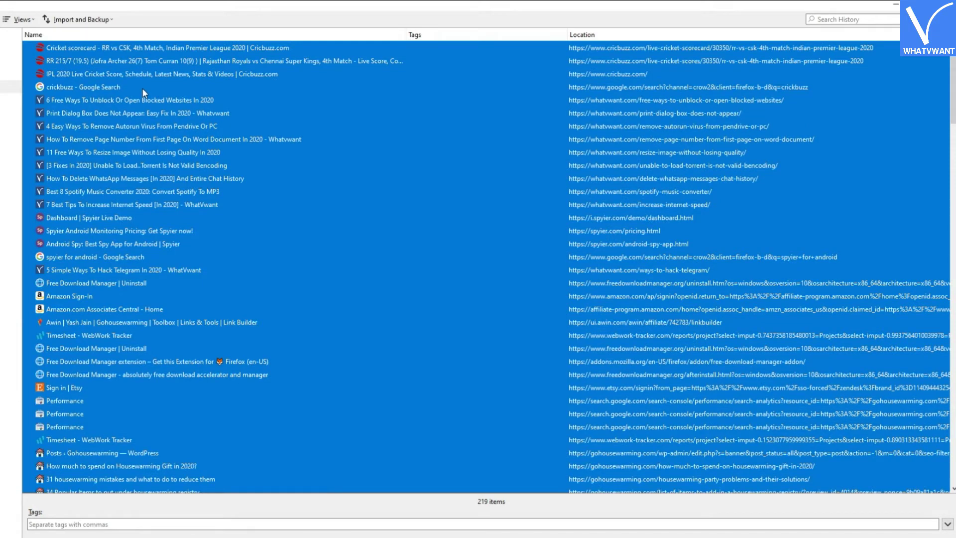
{"action": "key", "text": "Delete"}
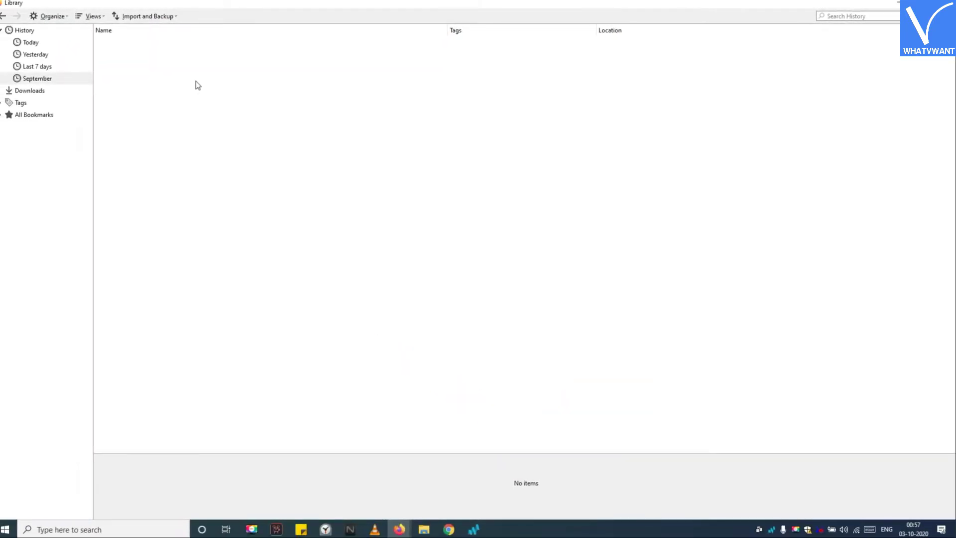
- Step back through the history views to check the remaining entries
{"action": "left_click", "coordinate": [6, 16]}
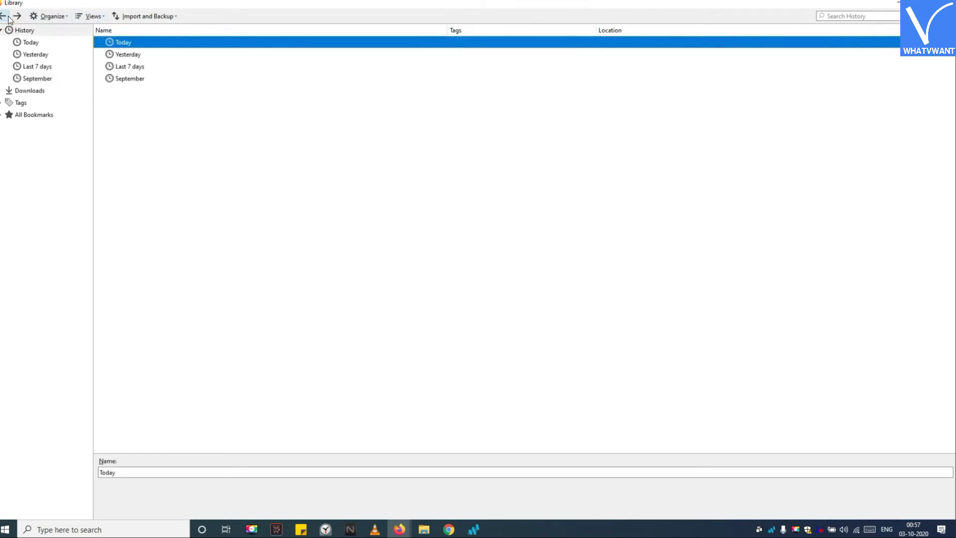
{"action": "left_click", "coordinate": [7, 16]}
{"action": "left_click", "coordinate": [7, 17]}
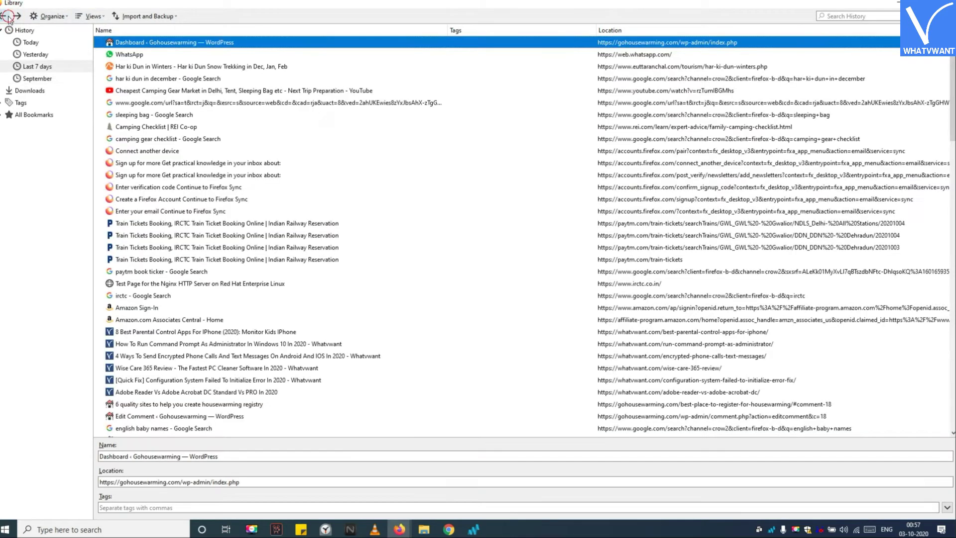
{"action": "left_click", "coordinate": [7, 17]}
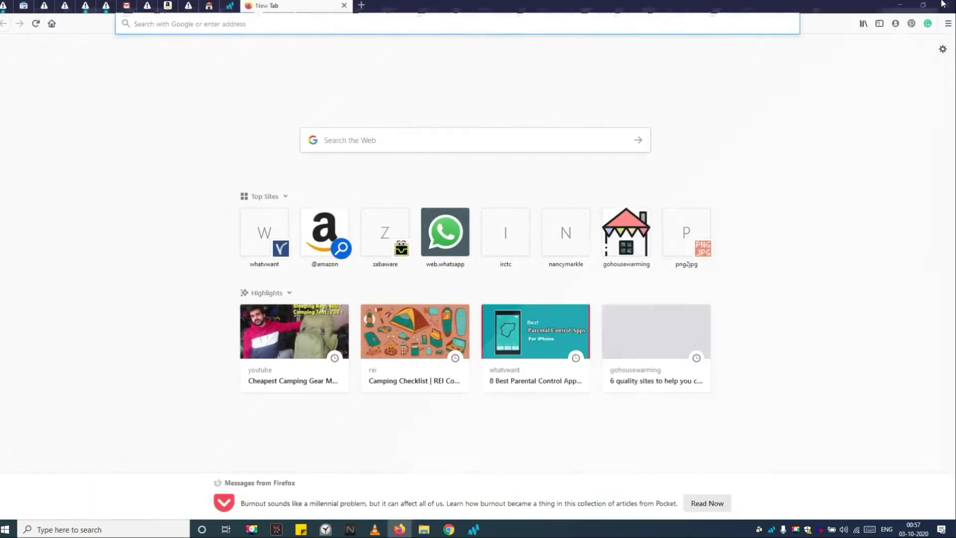
- Go to the Options Privacy & Security page and scroll to the History section
{"action": "left_click", "coordinate": [945, 27]}
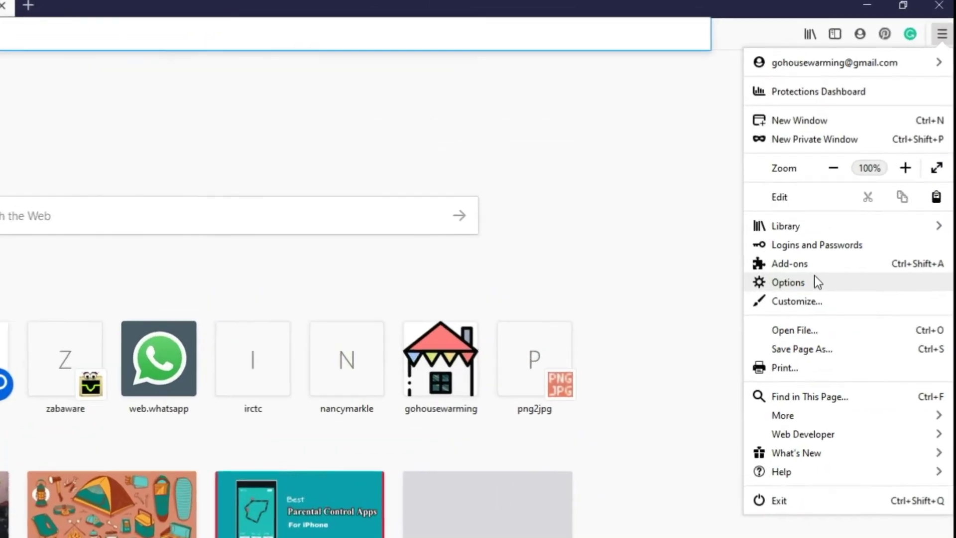
{"action": "left_click", "coordinate": [815, 287]}
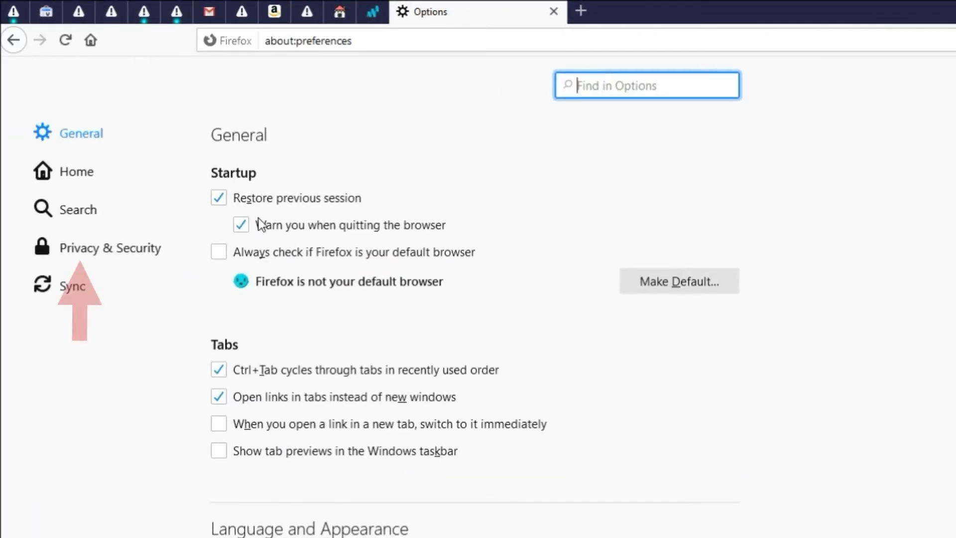
{"action": "left_click", "coordinate": [112, 249]}
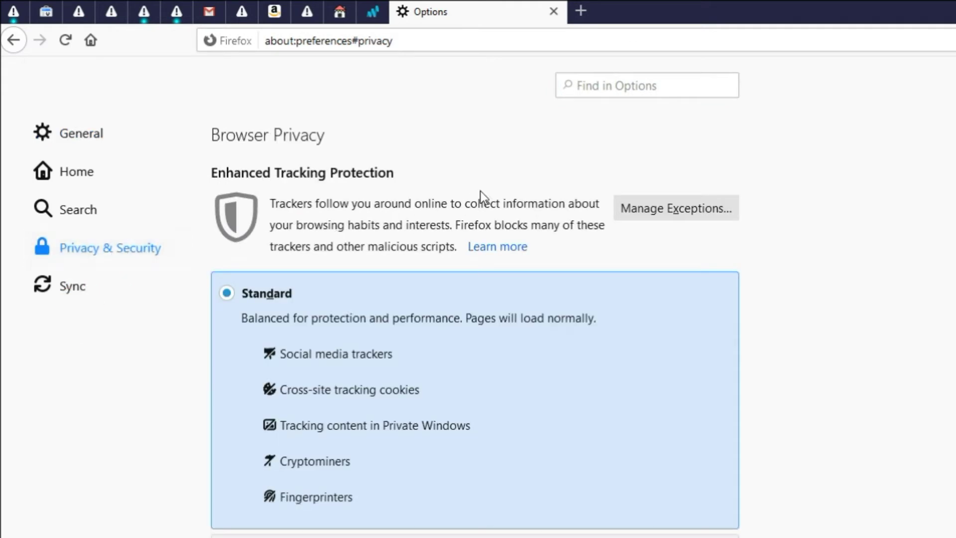
{"action": "scroll", "coordinate": [480, 190], "scroll_direction": "down", "scroll_amount": 1}
{"action": "scroll", "coordinate": [480, 190], "scroll_direction": "down", "scroll_amount": 2}
{"action": "scroll", "coordinate": [480, 191], "scroll_direction": "down", "scroll_amount": 3}
{"action": "scroll", "coordinate": [480, 190], "scroll_direction": "down", "scroll_amount": 2}
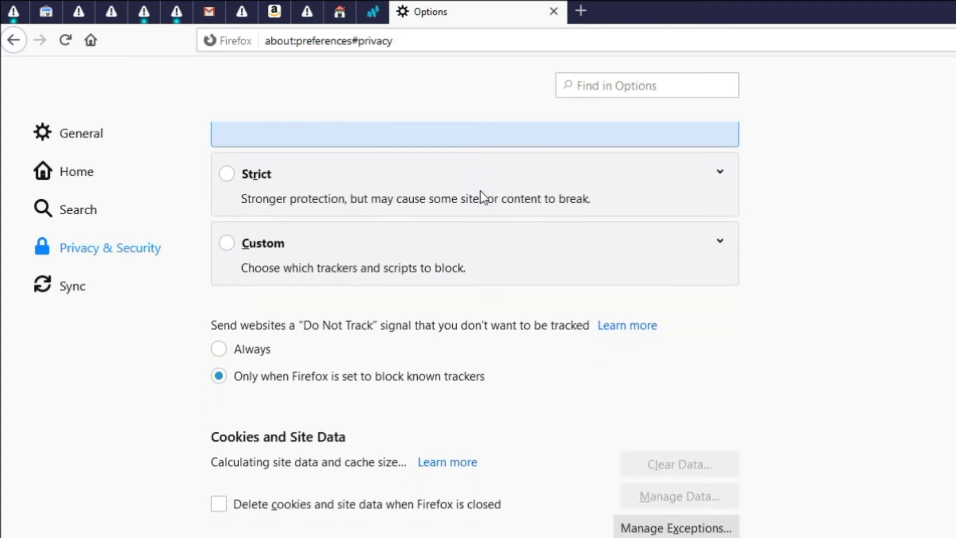
{"action": "scroll", "coordinate": [480, 191], "scroll_direction": "down", "scroll_amount": 1}
{"action": "scroll", "coordinate": [481, 191], "scroll_direction": "down", "scroll_amount": 3}
{"action": "scroll", "coordinate": [480, 191], "scroll_direction": "down", "scroll_amount": 3}
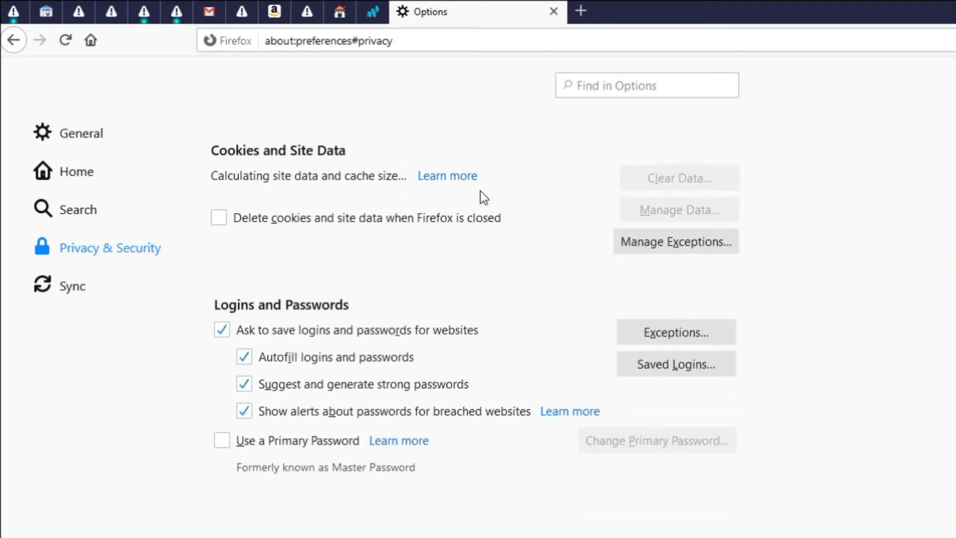
{"action": "scroll", "coordinate": [480, 190], "scroll_direction": "down", "scroll_amount": 3}
{"action": "scroll", "coordinate": [480, 191], "scroll_direction": "down", "scroll_amount": 3}
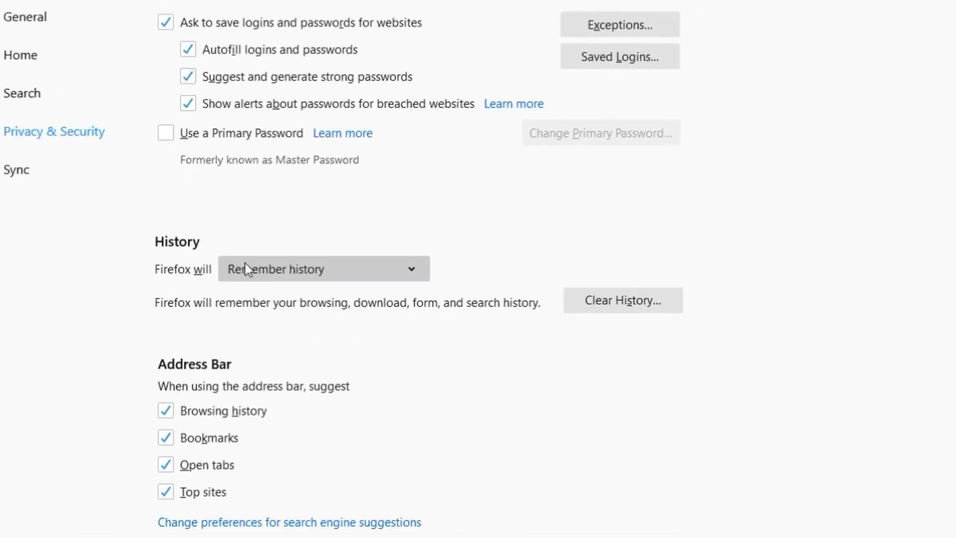
- Use custom history settings with 'Clear history when Firefox closes' ticked
{"action": "left_click", "coordinate": [248, 268]}
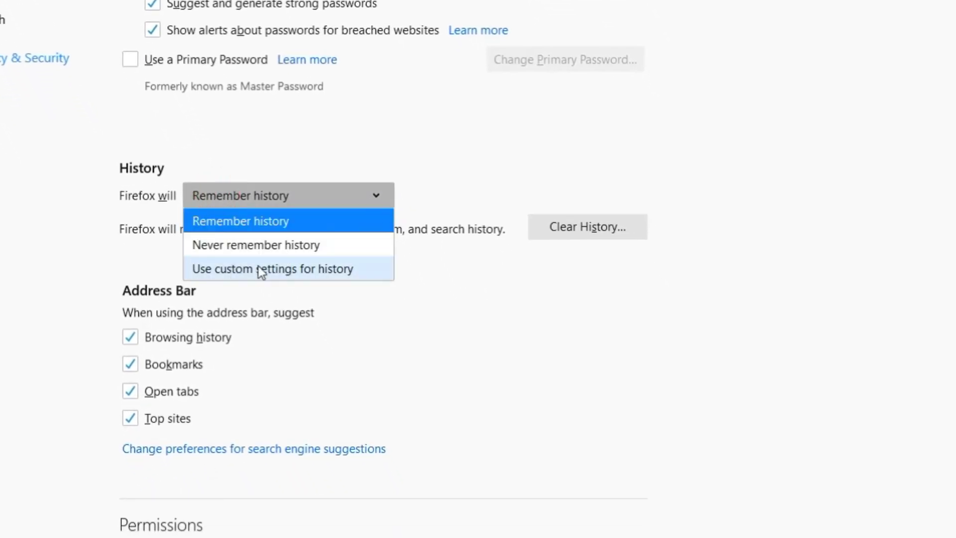
{"action": "left_click", "coordinate": [318, 264]}
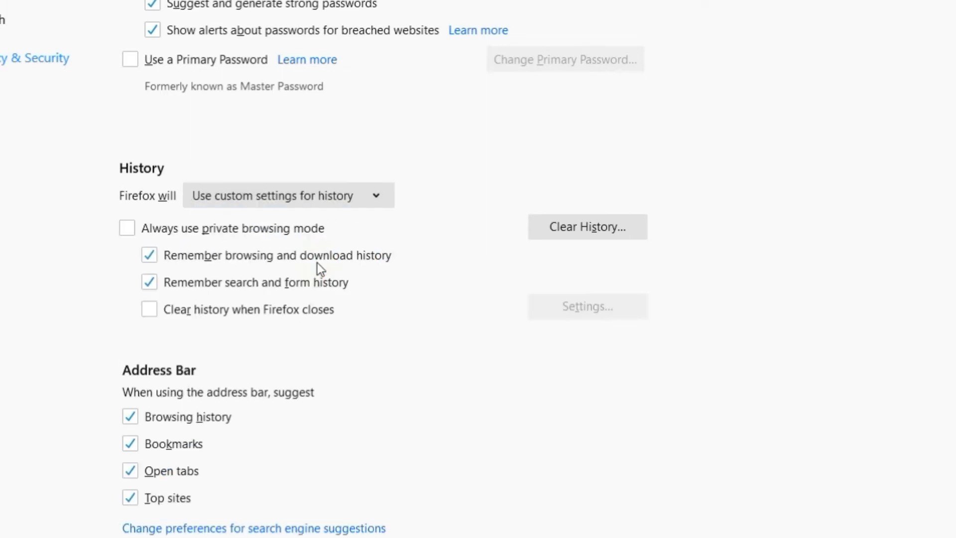
{"action": "left_click", "coordinate": [150, 311]}
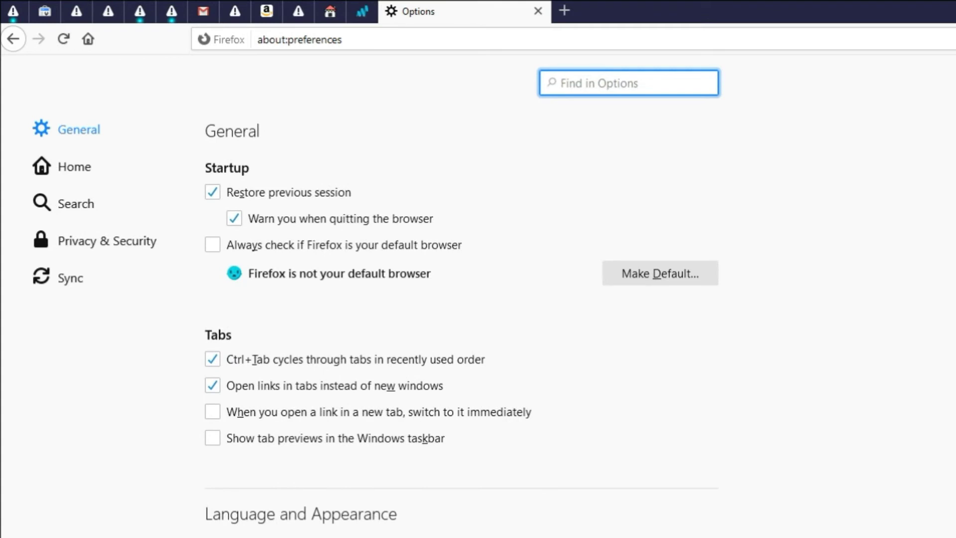
- Return to Privacy & Security and scroll to Cookies and Site Data (278 MB stored)
{"action": "left_click", "coordinate": [126, 243]}
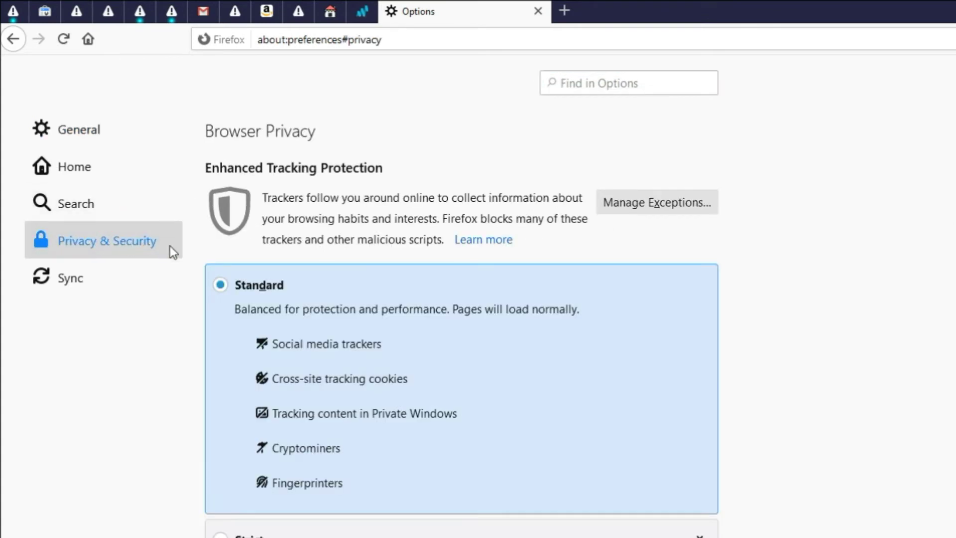
{"action": "scroll", "coordinate": [747, 220], "scroll_direction": "down", "scroll_amount": 1}
{"action": "scroll", "coordinate": [747, 219], "scroll_direction": "down", "scroll_amount": 2}
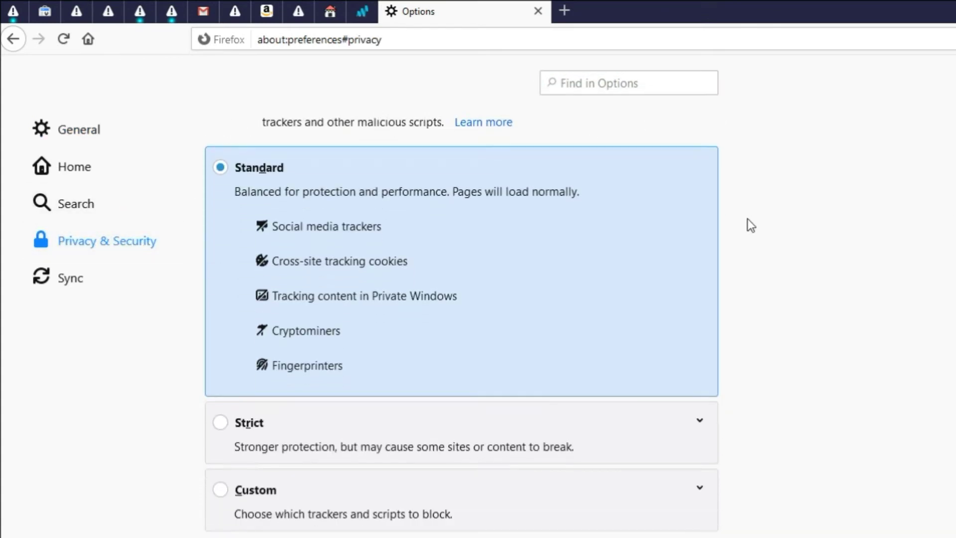
{"action": "scroll", "coordinate": [747, 219], "scroll_direction": "down", "scroll_amount": 1}
{"action": "scroll", "coordinate": [747, 219], "scroll_direction": "down", "scroll_amount": 2}
{"action": "scroll", "coordinate": [748, 221], "scroll_direction": "down", "scroll_amount": 2}
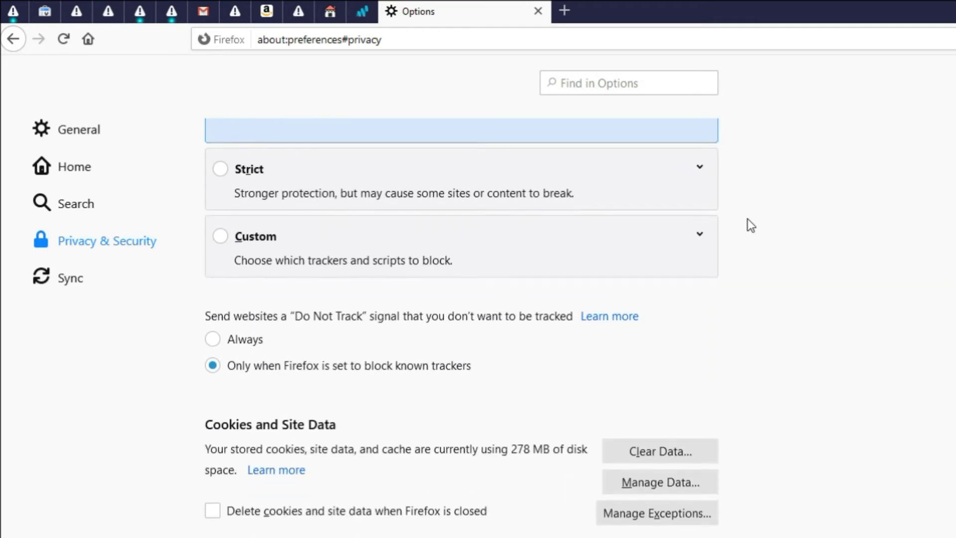
{"action": "scroll", "coordinate": [748, 222], "scroll_direction": "down", "scroll_amount": 2}
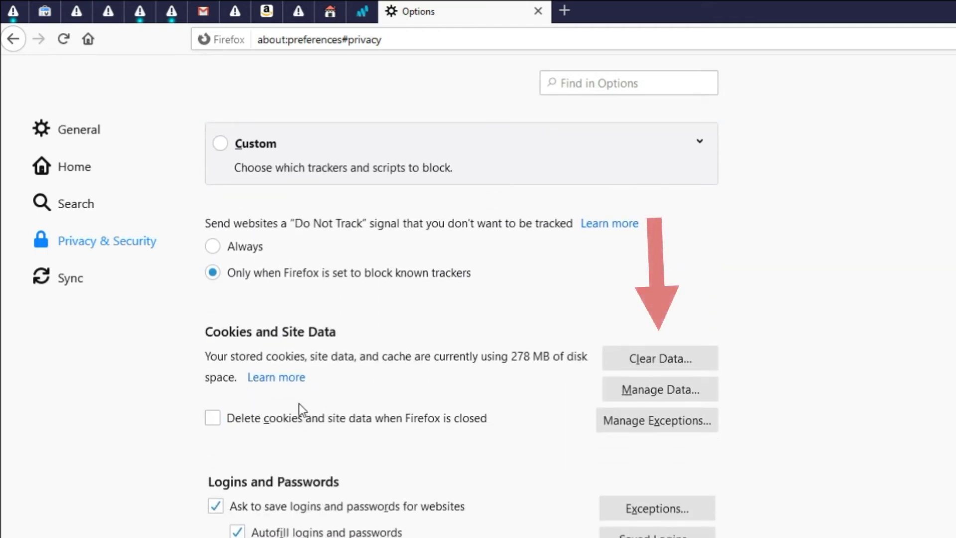
- Clear all cookies, site data and cached web content via Clear Data
{"action": "left_click", "coordinate": [665, 358]}
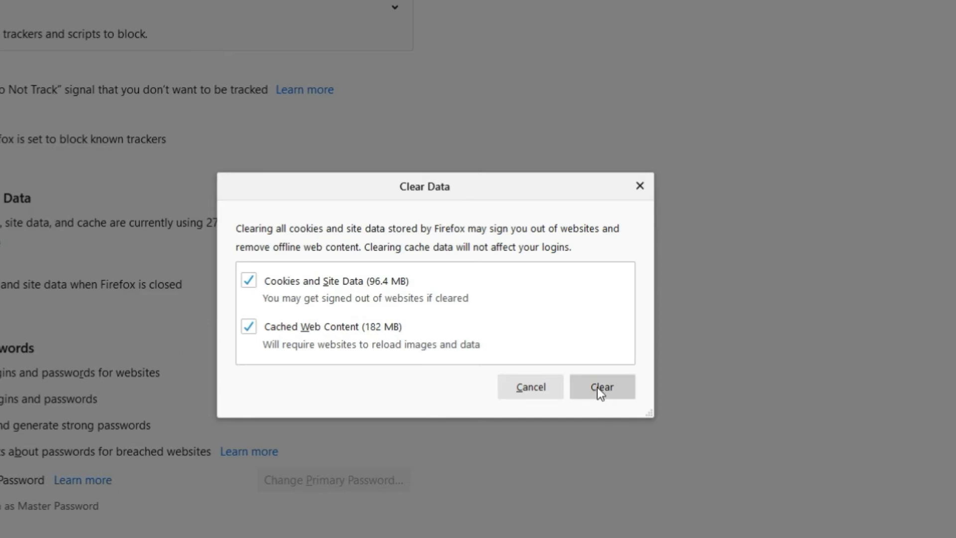
{"action": "left_click", "coordinate": [597, 387]}
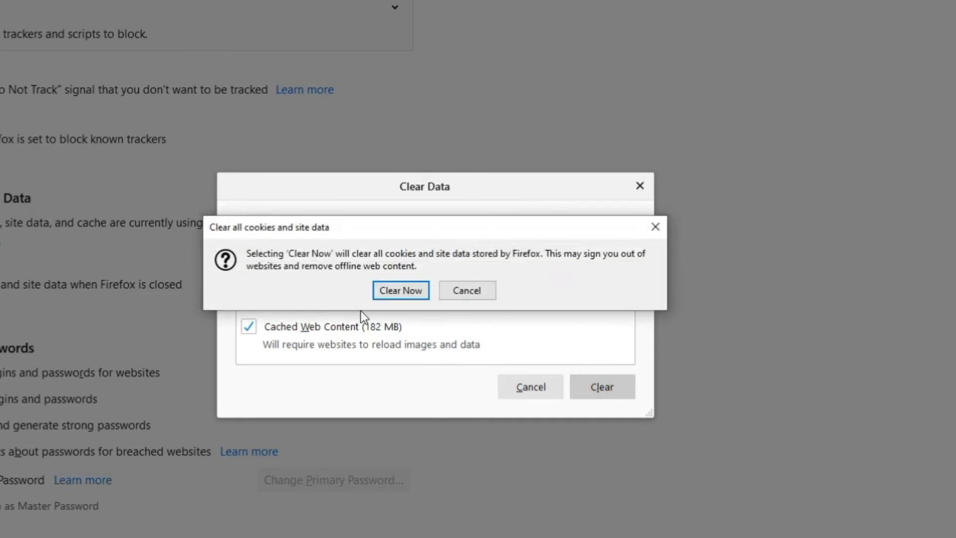
{"action": "left_click", "coordinate": [385, 291]}
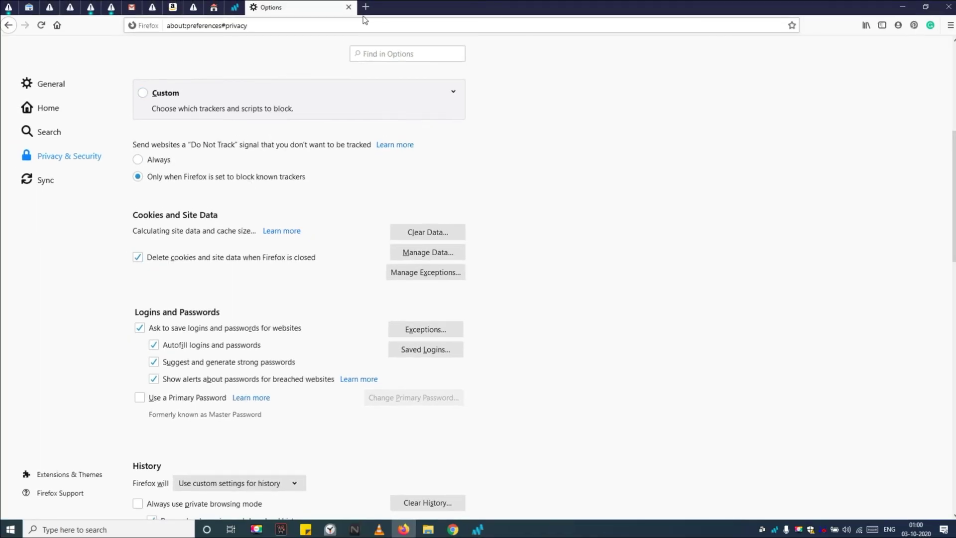
- Load about:config in a new tab and accept the caution warning
{"action": "left_click", "coordinate": [366, 7]}
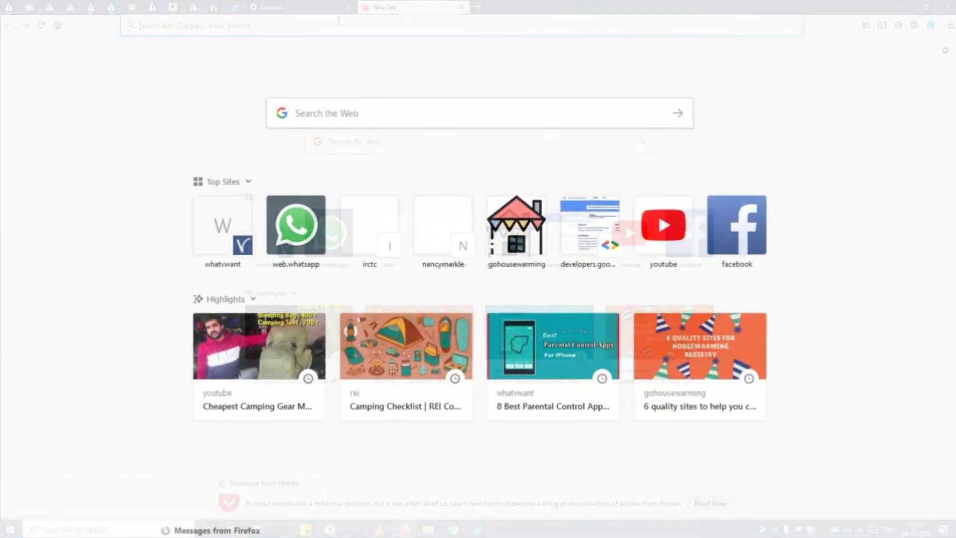
{"action": "type", "text": "ab"}
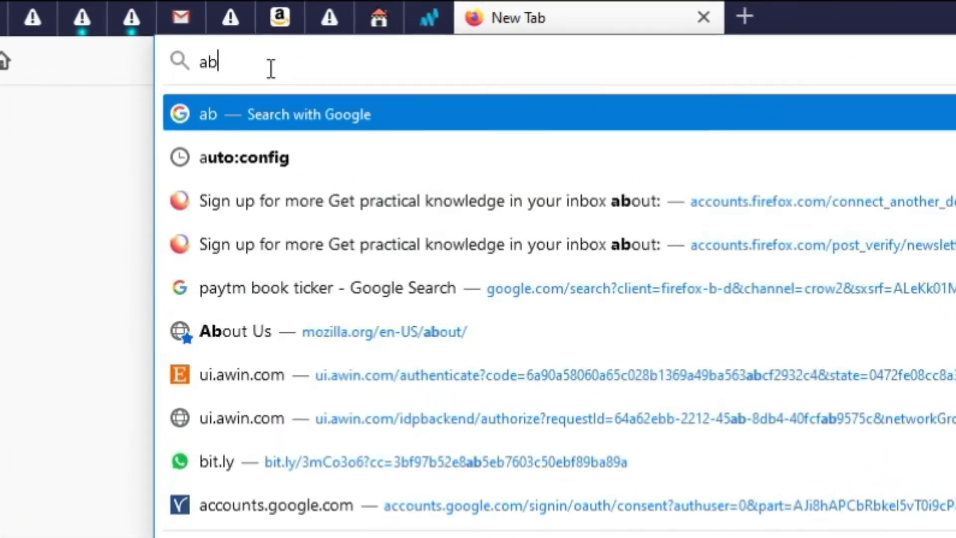
{"action": "type", "text": "out"}
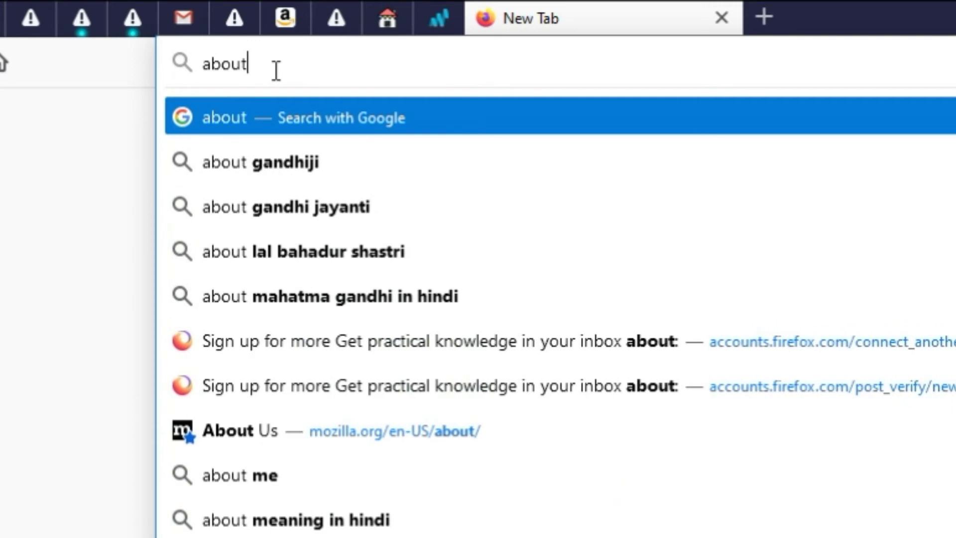
{"action": "type", "text": ":confi"}
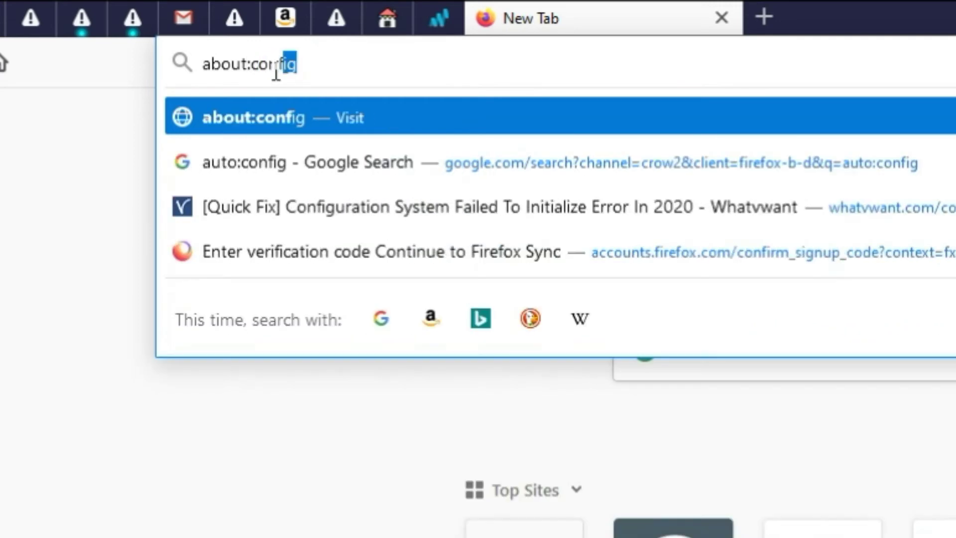
{"action": "type", "text": "g"}
{"action": "key", "text": "Return"}
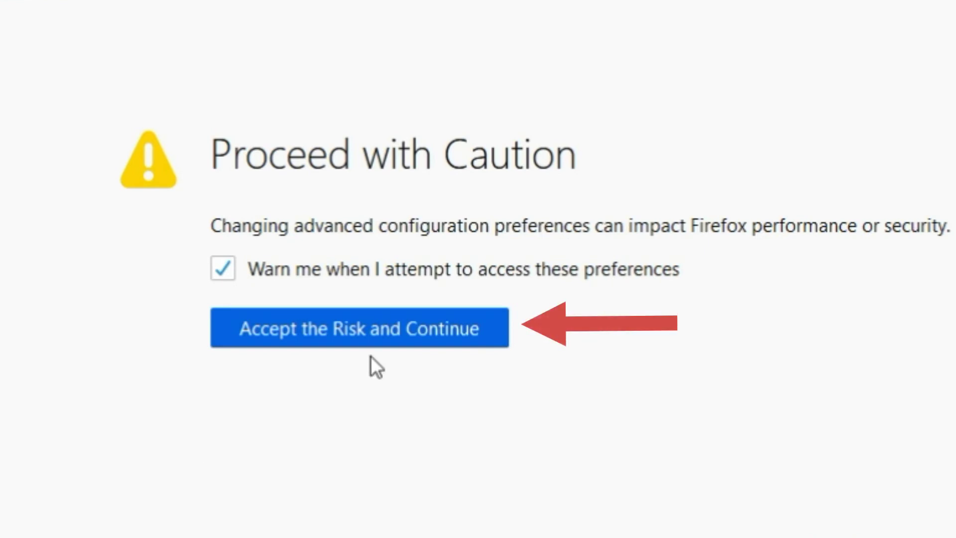
{"action": "left_click", "coordinate": [379, 329]}
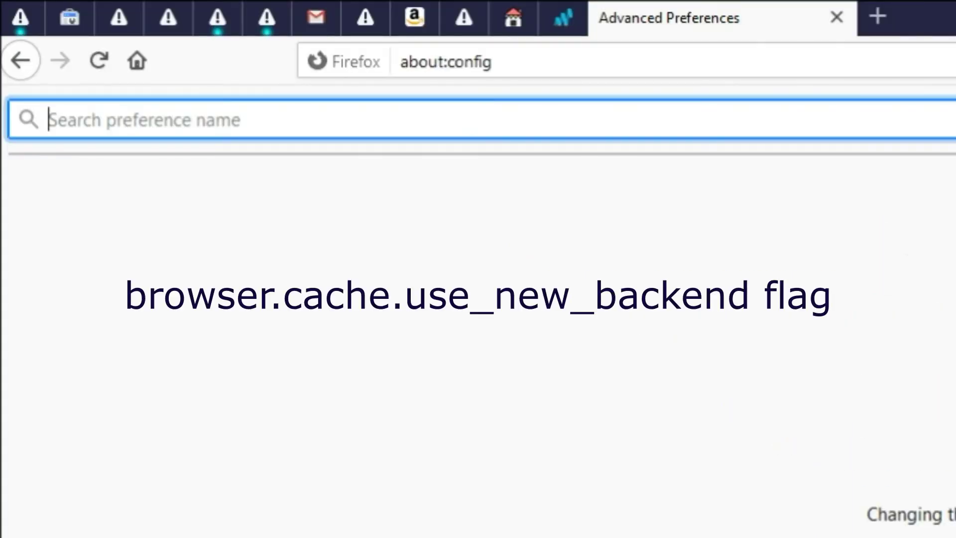
- Create the Boolean preference browser.cache.use_new_backend flag with value true
{"action": "type", "text": "b"}
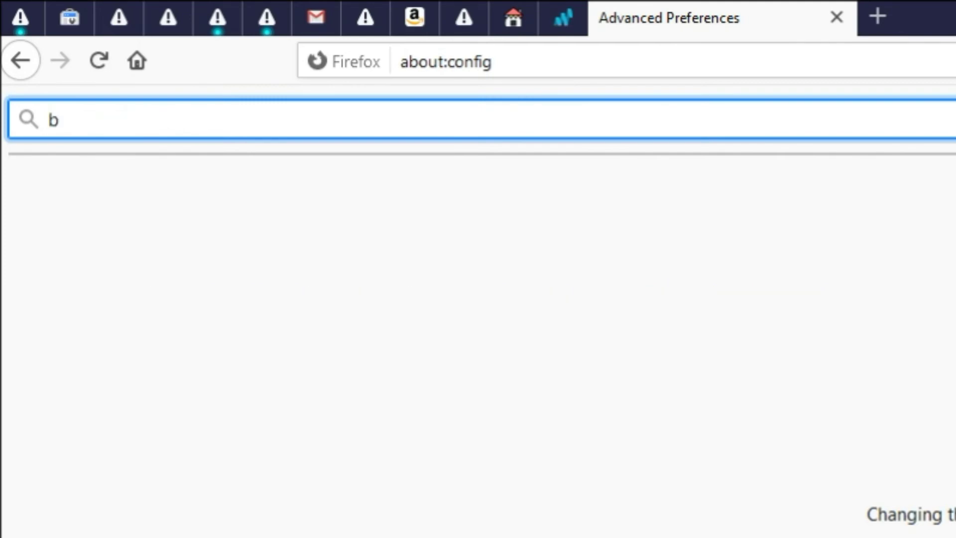
{"action": "type", "text": "wseer"}
{"action": "key", "text": "BackSpace"}
{"action": "key", "text": "BackSpace"}
{"action": "type", "text": "r.c"}
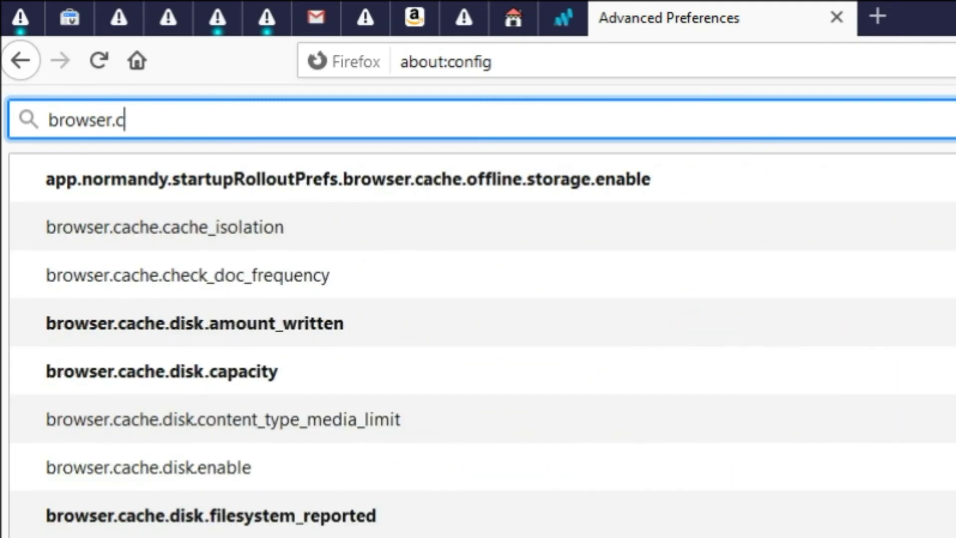
{"action": "type", "text": "ache.use_new_backen"}
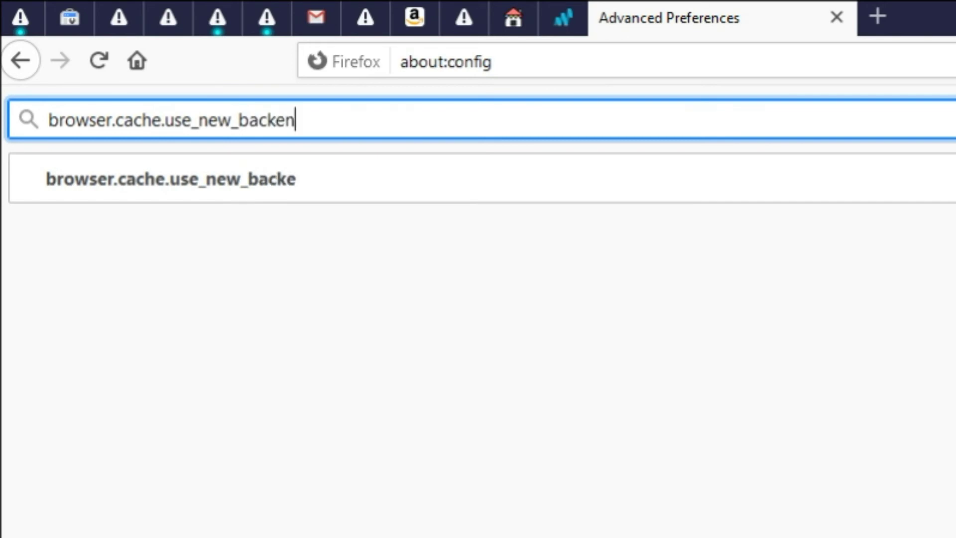
{"action": "type", "text": "d fl"}
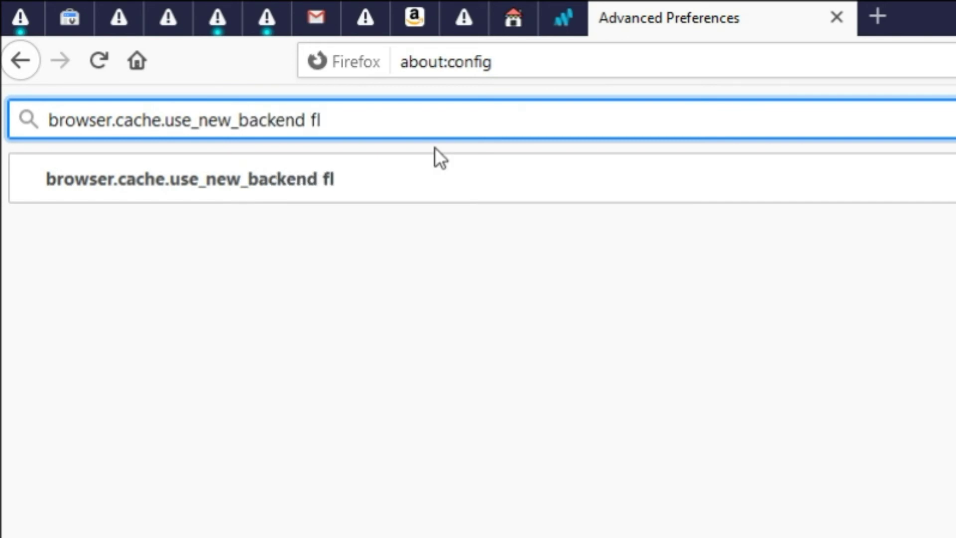
{"action": "type", "text": "ag"}
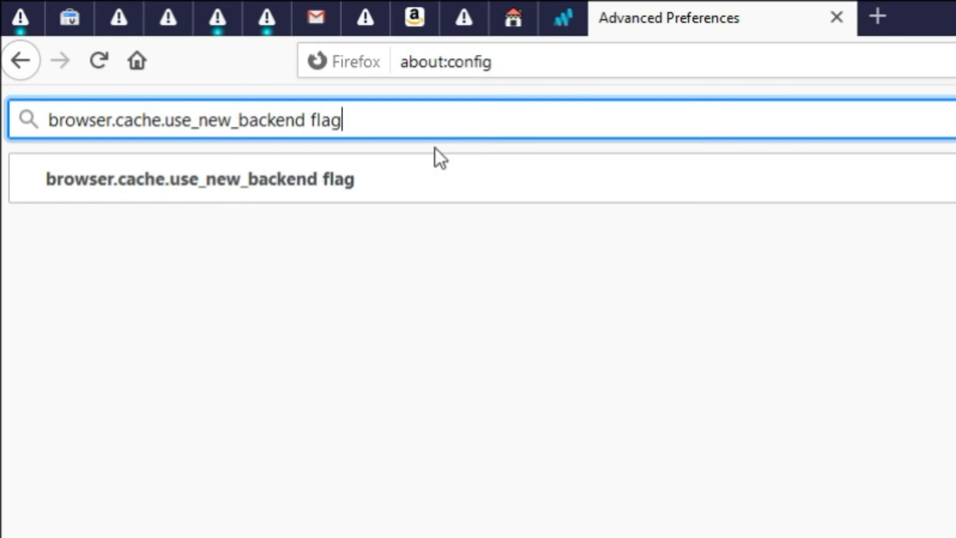
{"action": "double_click", "coordinate": [378, 172]}
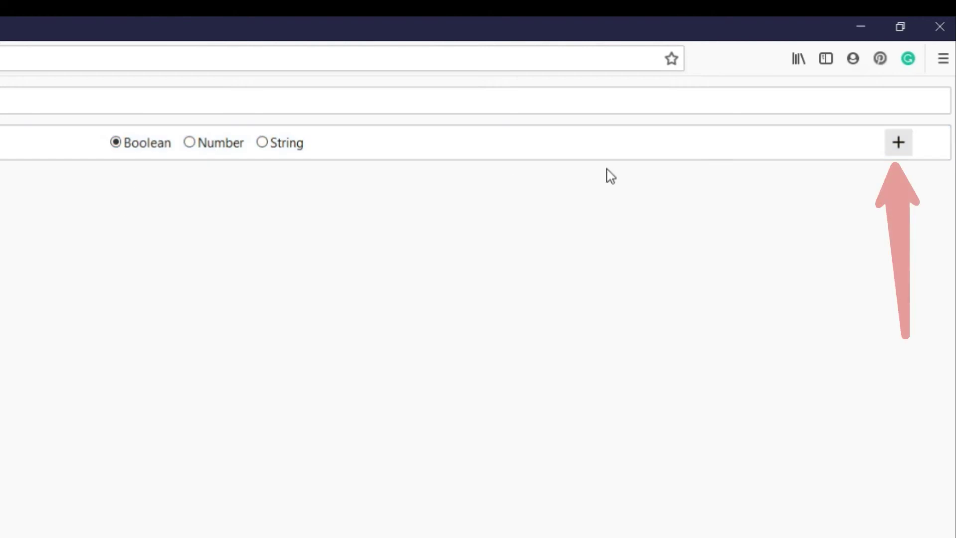
{"action": "left_click", "coordinate": [907, 139]}
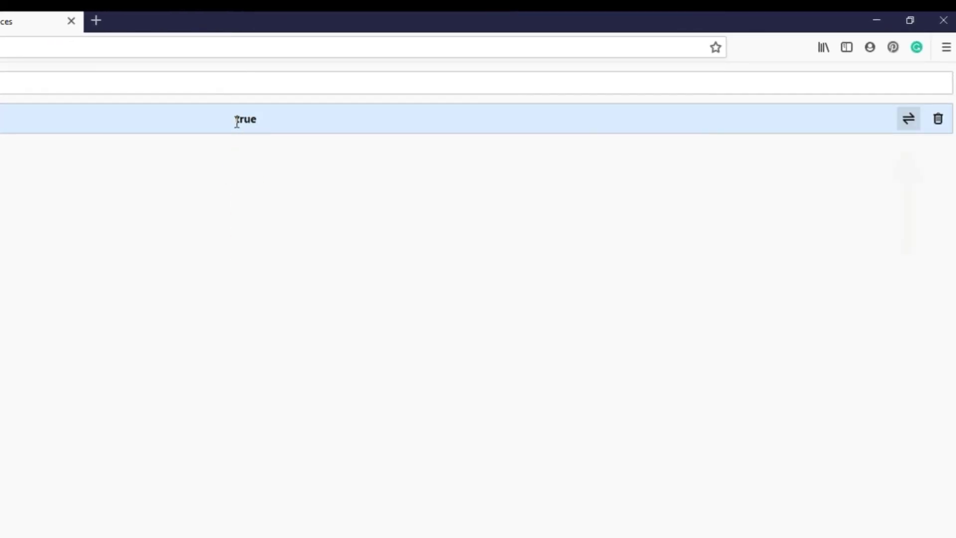
{"action": "left_click_drag", "start_coordinate": [236, 120], "coordinate": [271, 128]}
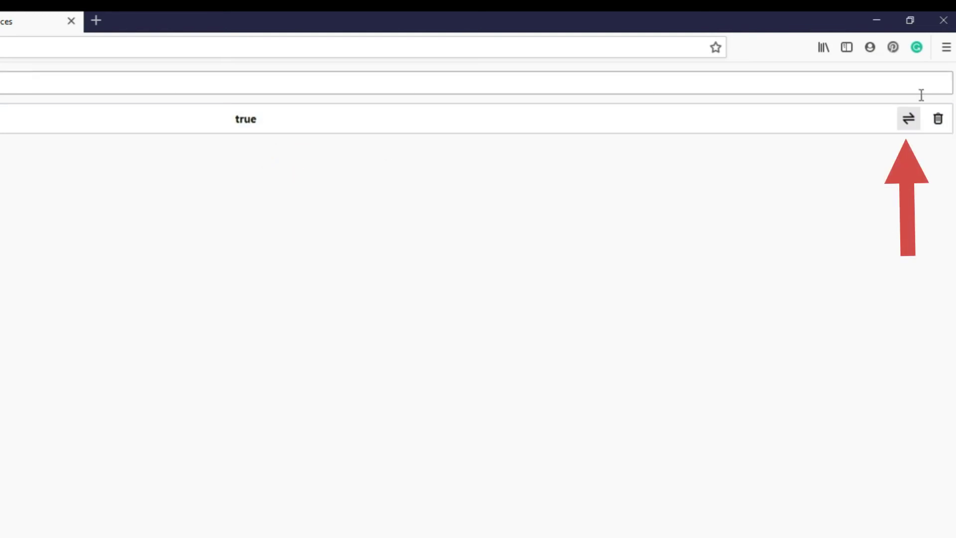
{"action": "left_click", "coordinate": [907, 109]}
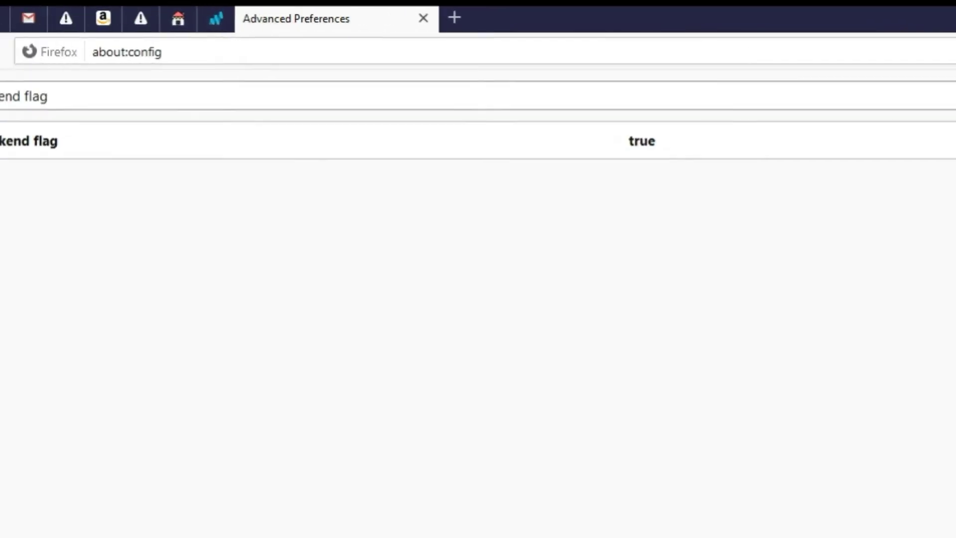
- Add the Boolean preference network.http.pipelining and leave its value true
{"action": "triple_click", "coordinate": [134, 109]}
{"action": "type", "text": "netwo"}
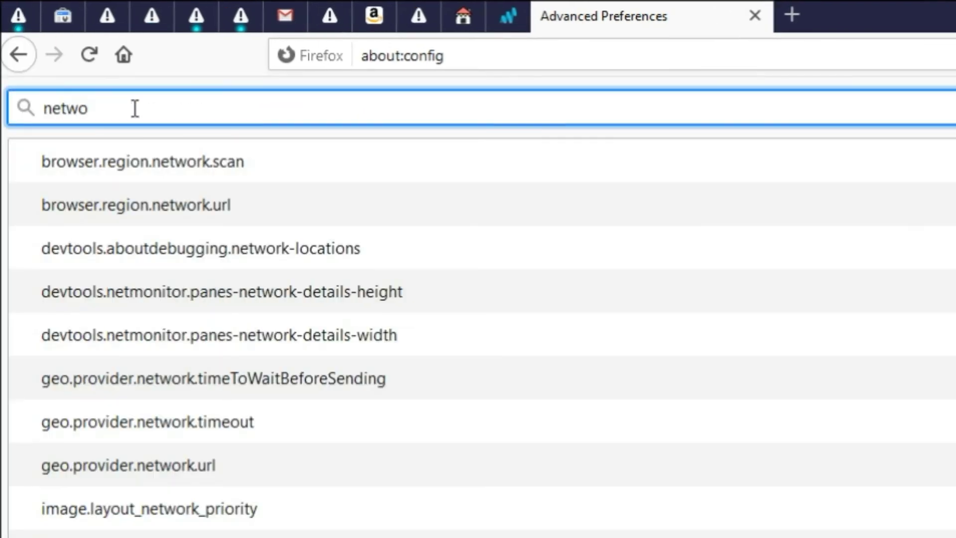
{"action": "type", "text": "rk,"}
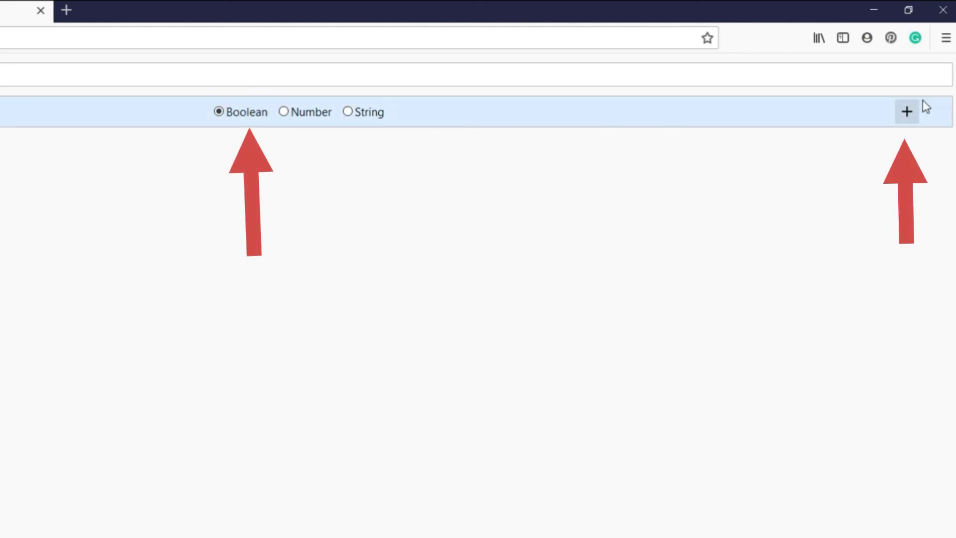
{"action": "left_click", "coordinate": [907, 111]}
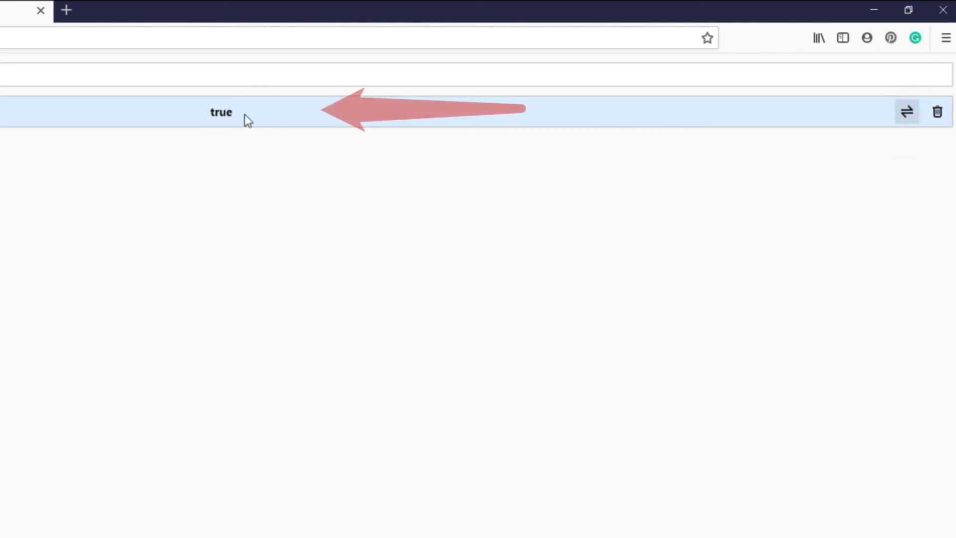
{"action": "double_click", "coordinate": [209, 113]}
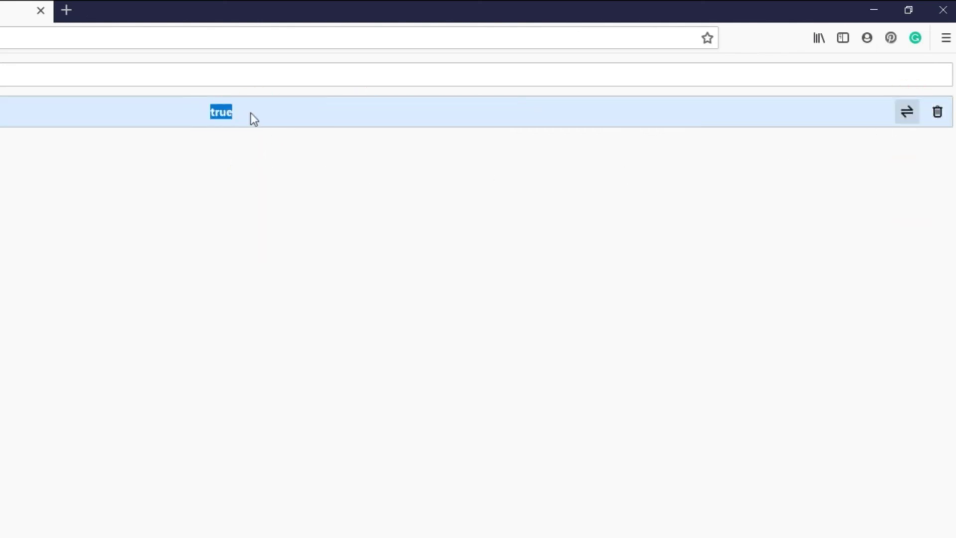
{"action": "left_click", "coordinate": [907, 111]}
{"action": "left_click", "coordinate": [181, 141]}
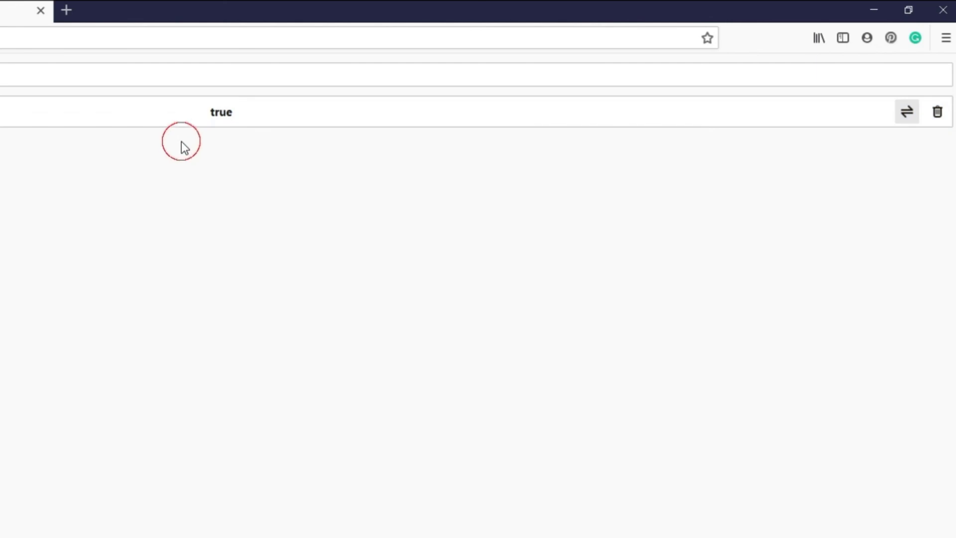